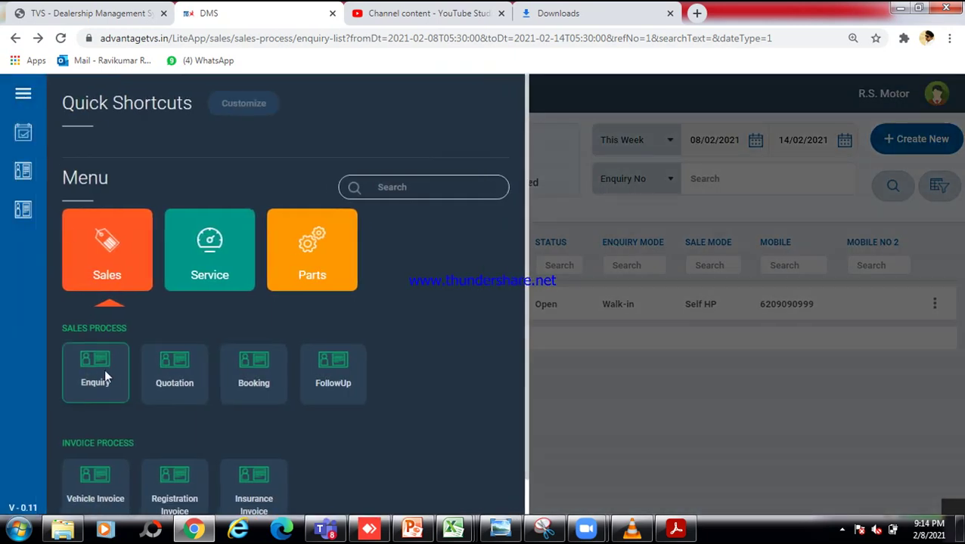
- Open the Sales Enquiry list and bring up the row actions for enquiry 695
click(105, 376)
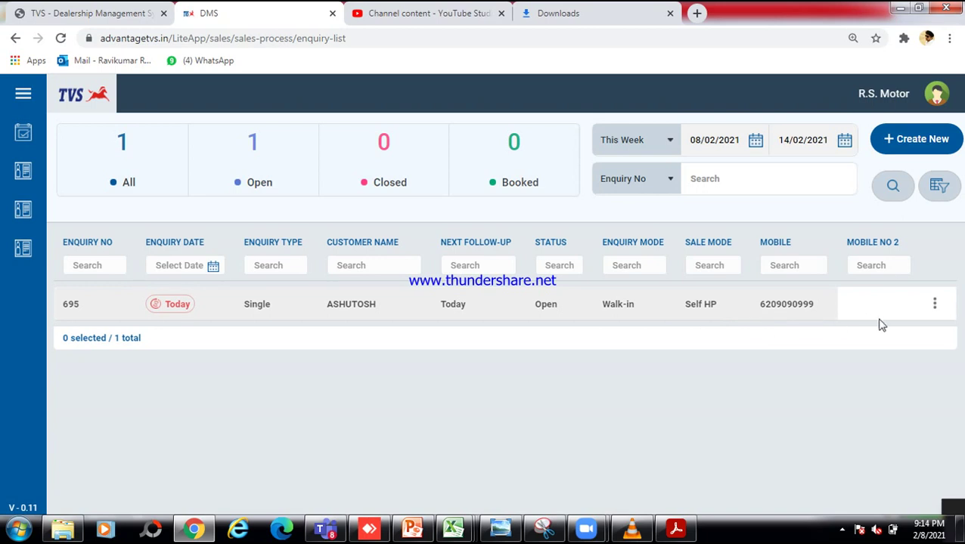
click(934, 304)
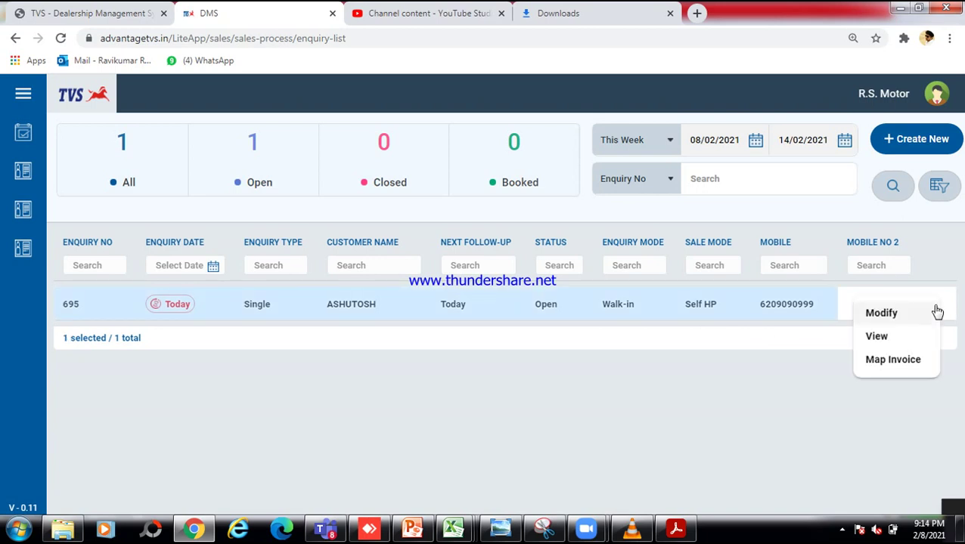
- Modify enquiry 695 and view its 08/02/2021 phone follow-up, still In Followup
click(888, 315)
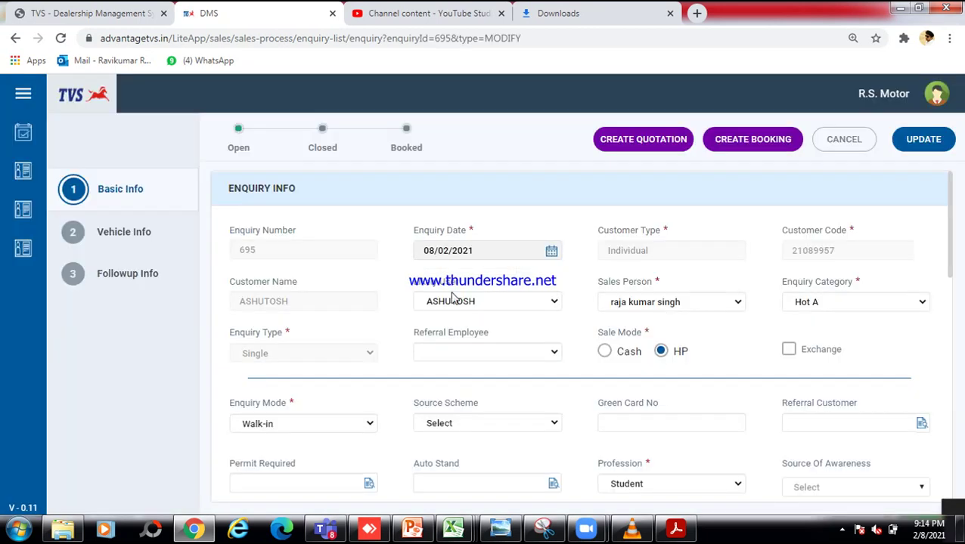
click(130, 277)
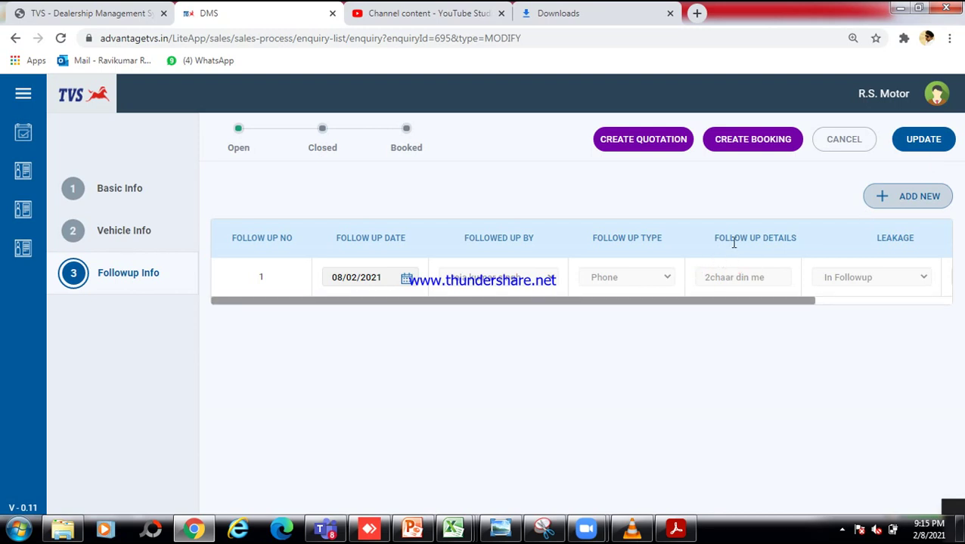
- Create open booking 209 from enquiry 695 with its vehicle part line selected
click(737, 149)
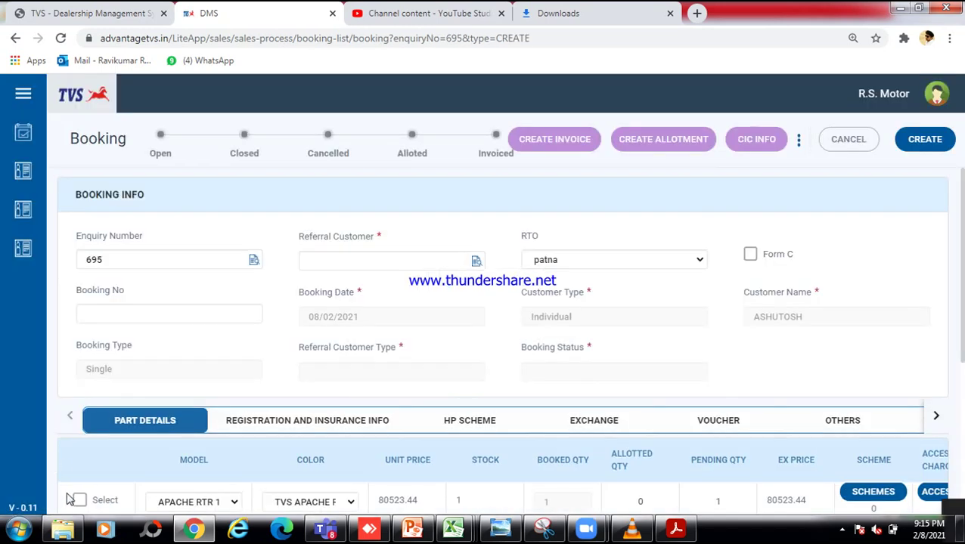
click(79, 500)
click(929, 143)
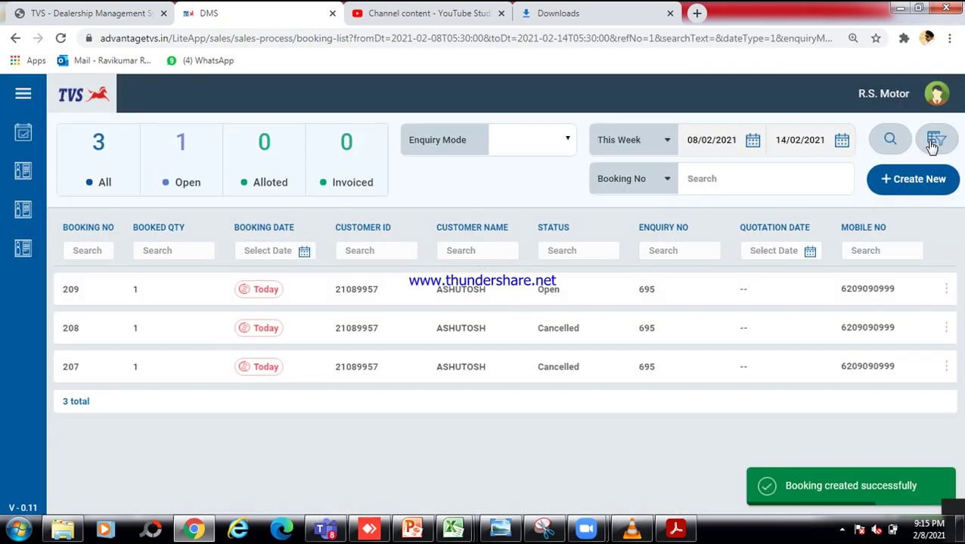
- Open booking 209 for modification and tick its vehicle row in Part Details
click(947, 292)
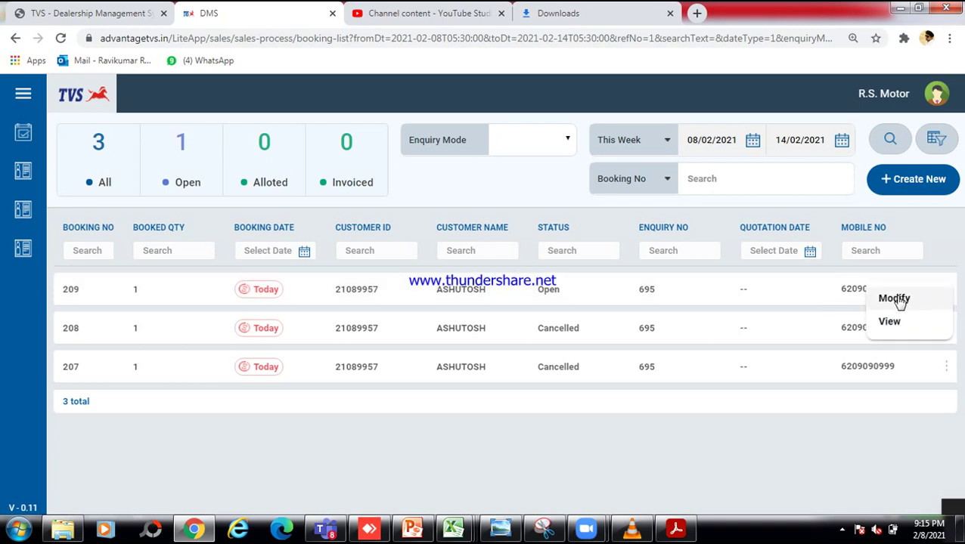
click(897, 299)
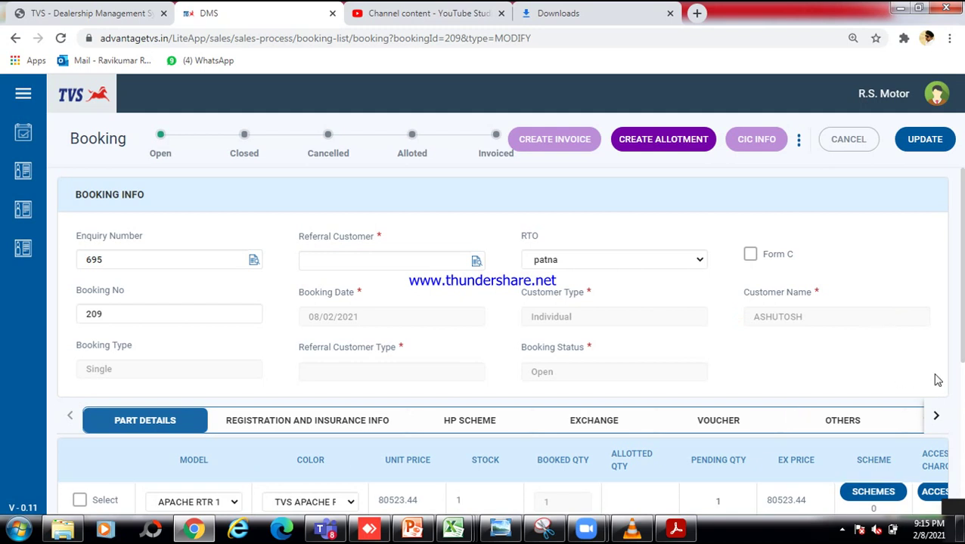
scroll(957, 393, down, 3)
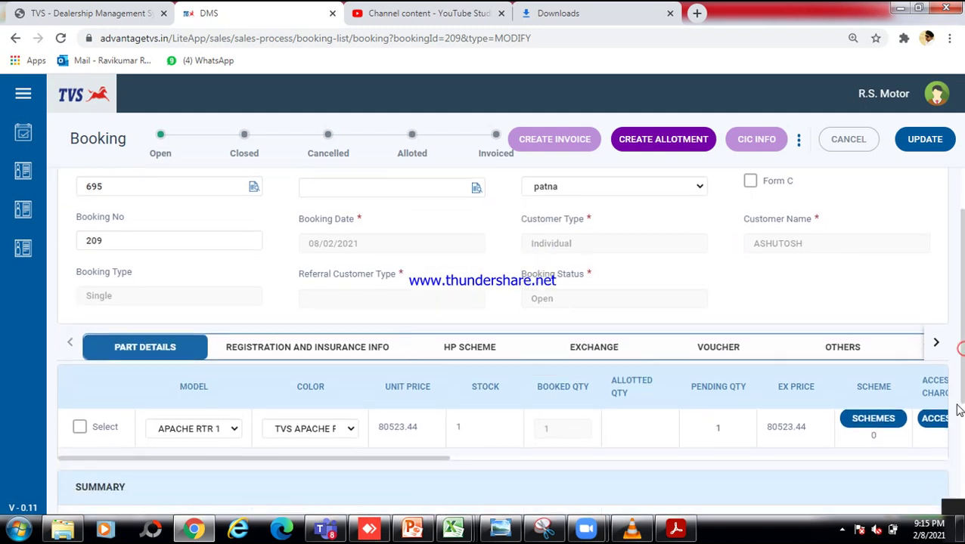
scroll(953, 454, up, 3)
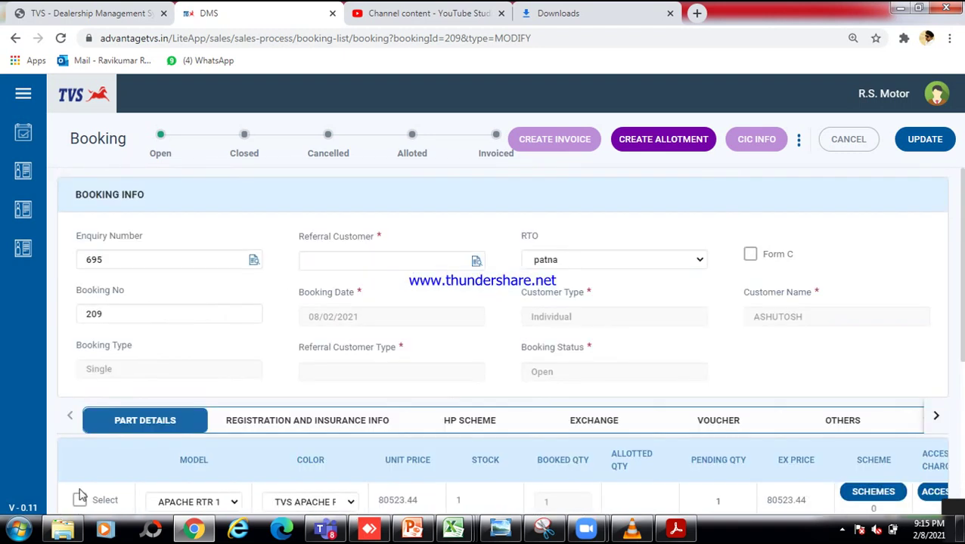
click(79, 501)
- Mark booking 209 Self HP with financier 35 - TVS CREDIT SERVICES LIMITED and scheme NORMAL
click(467, 429)
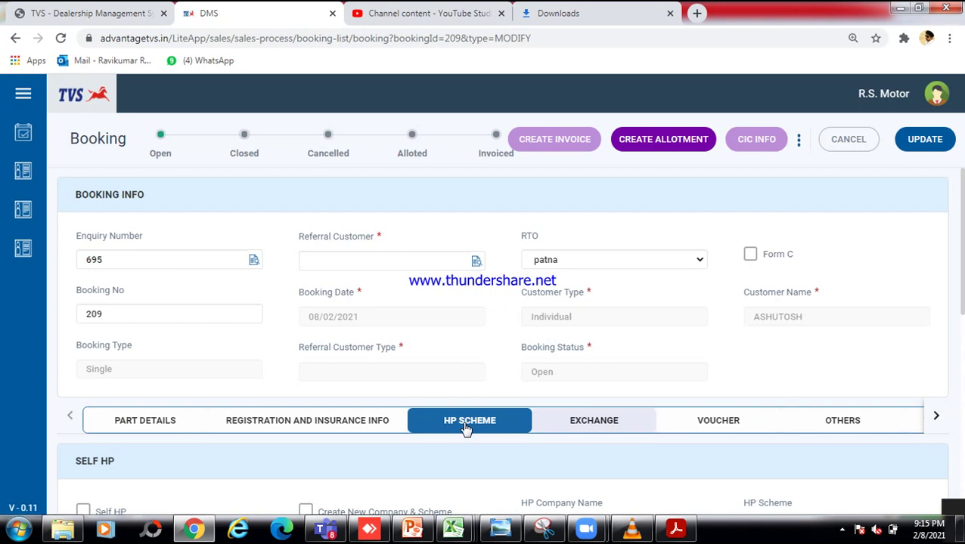
drag(962, 297, 957, 404)
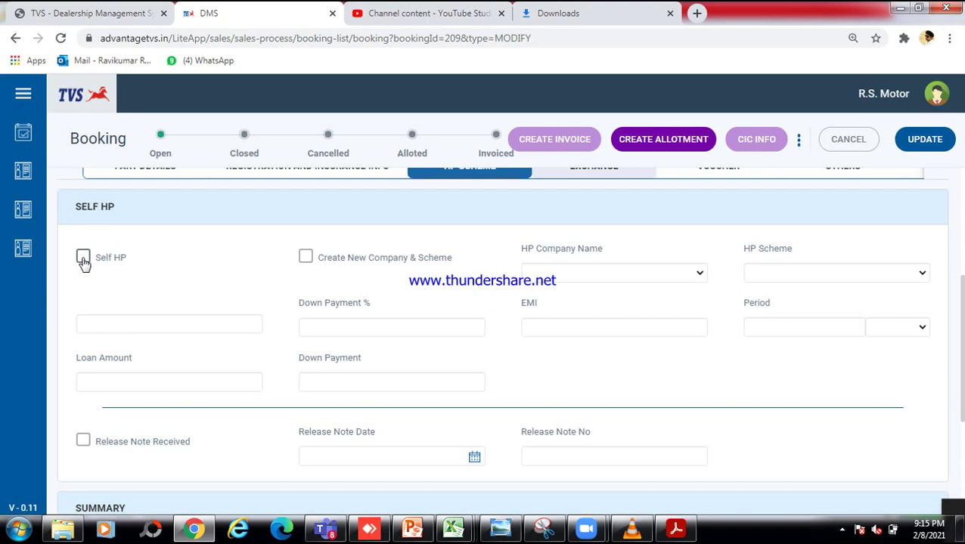
click(83, 258)
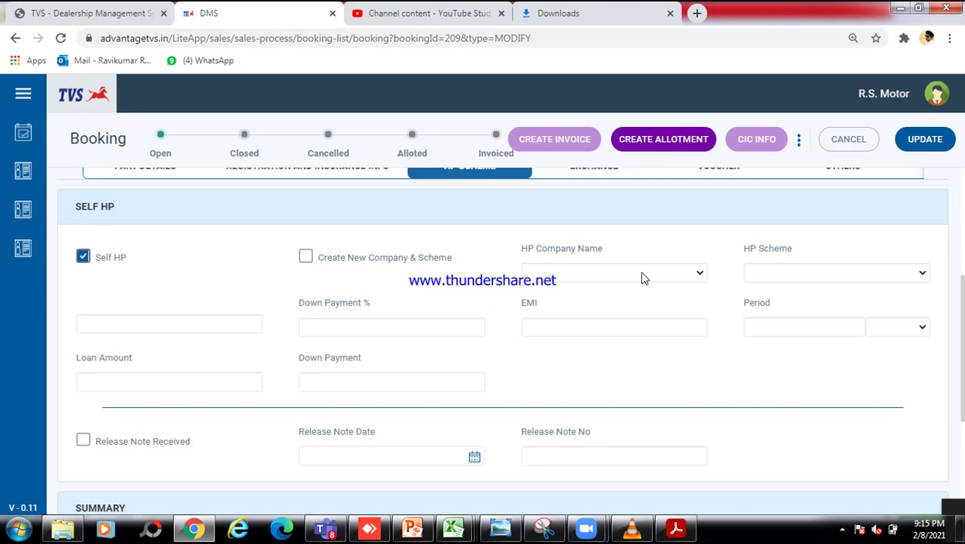
click(641, 279)
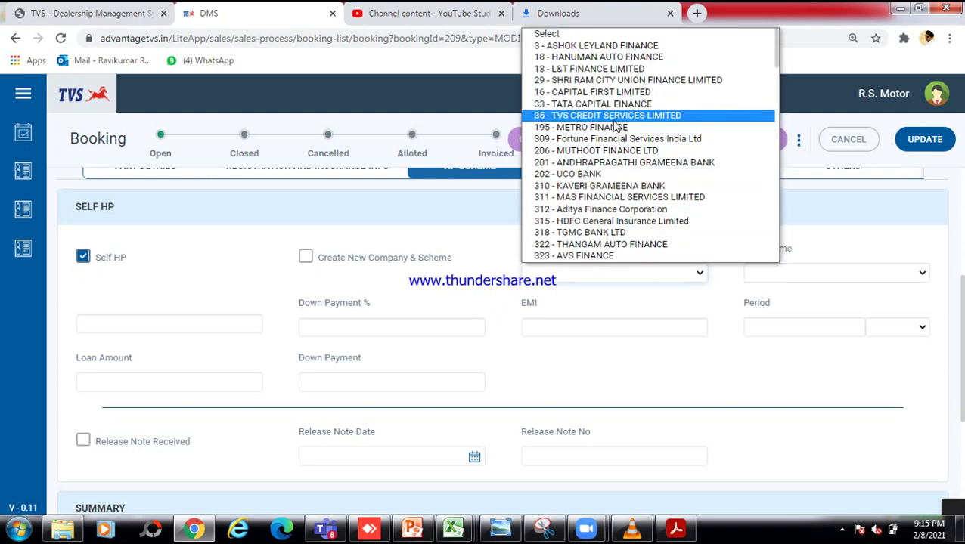
click(617, 115)
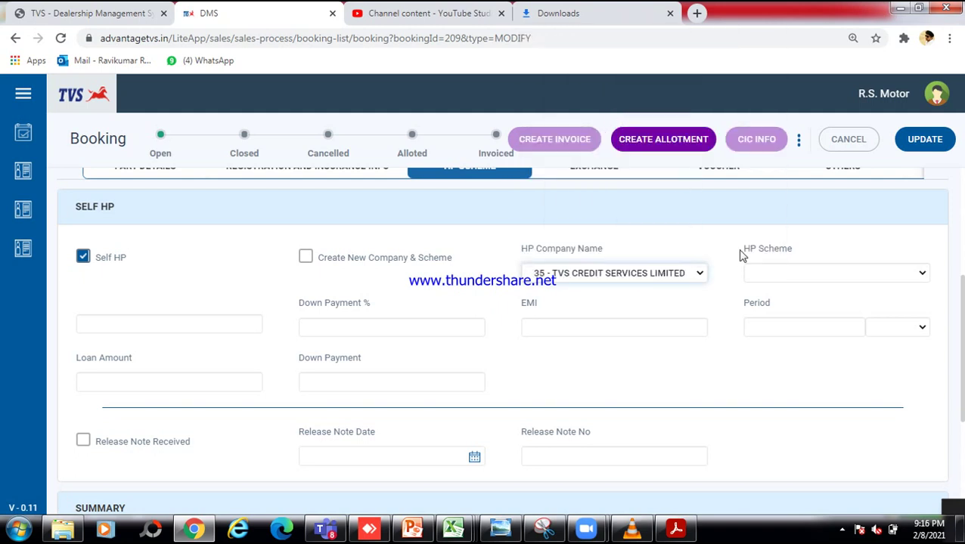
click(845, 277)
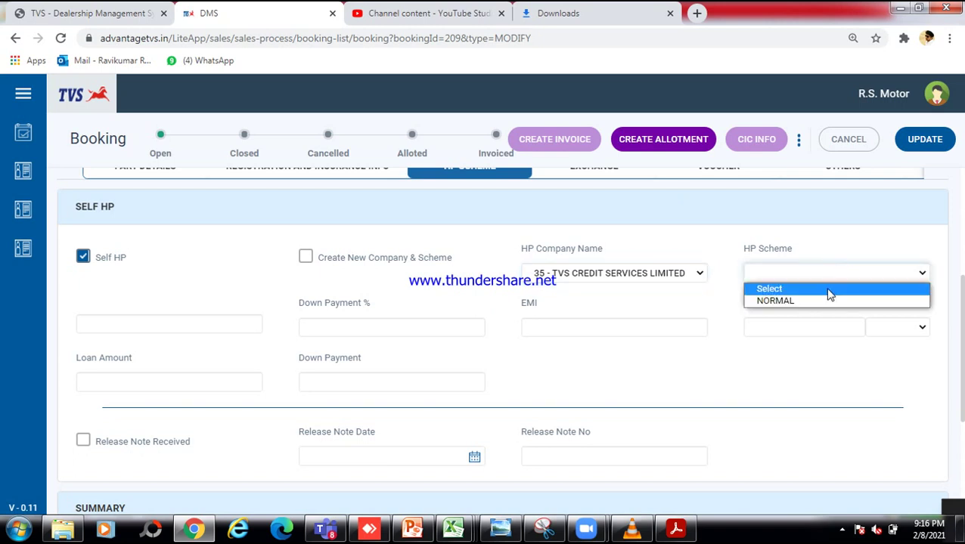
click(825, 301)
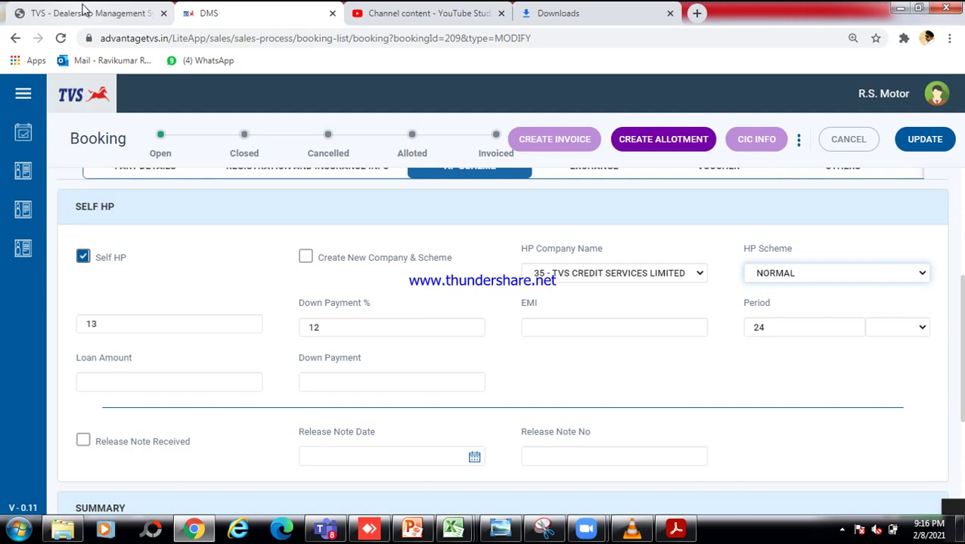
click(85, 10)
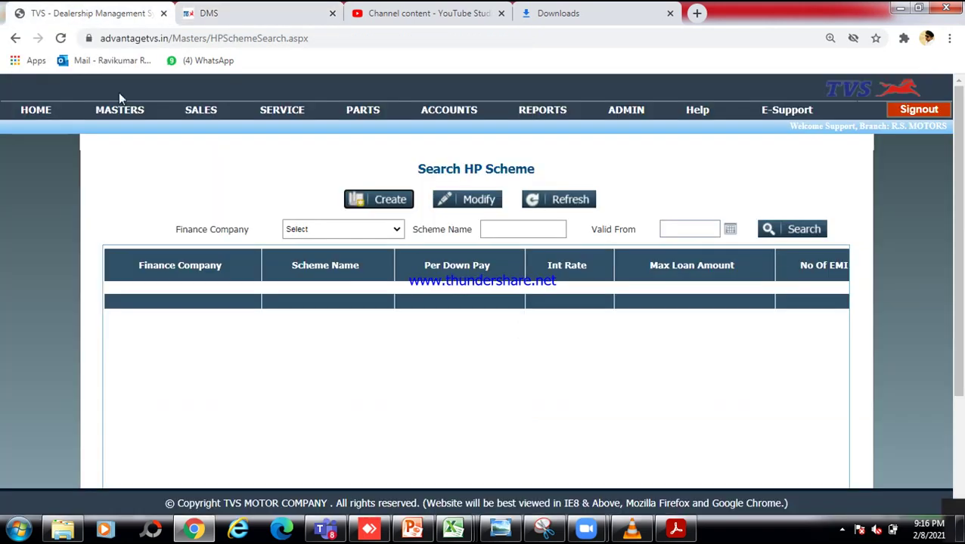
- Go to MASTERS > Sales > HP Scheme and start a new HP scheme
mouse_move(119, 110)
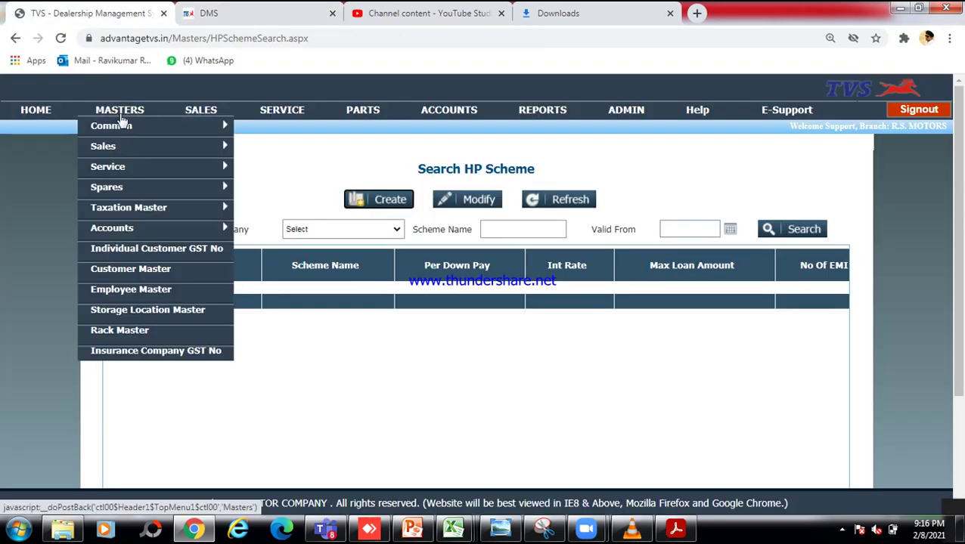
mouse_move(121, 146)
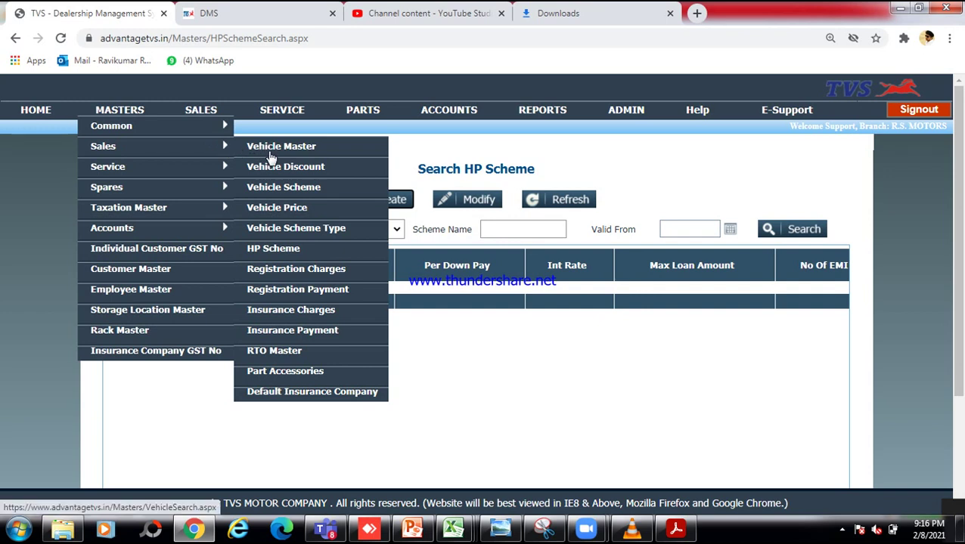
click(273, 255)
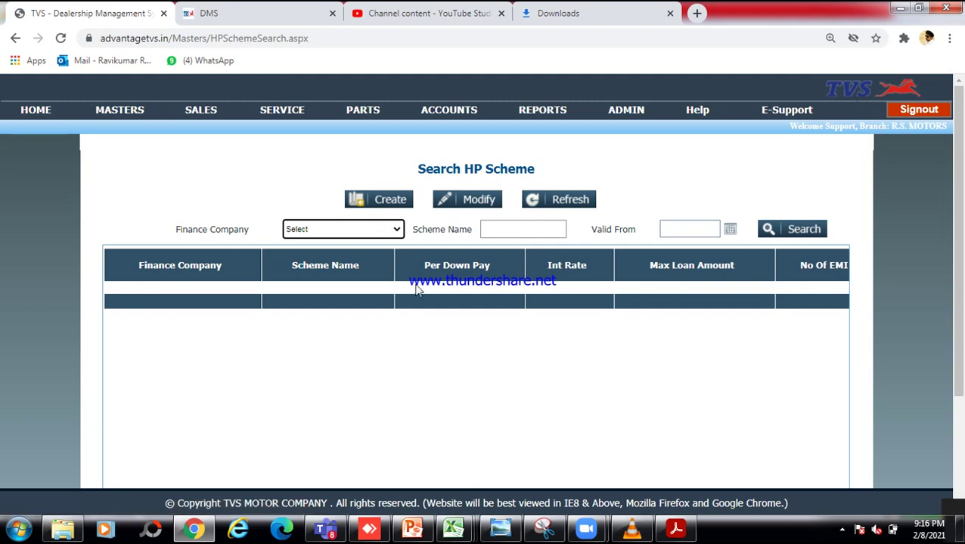
click(384, 201)
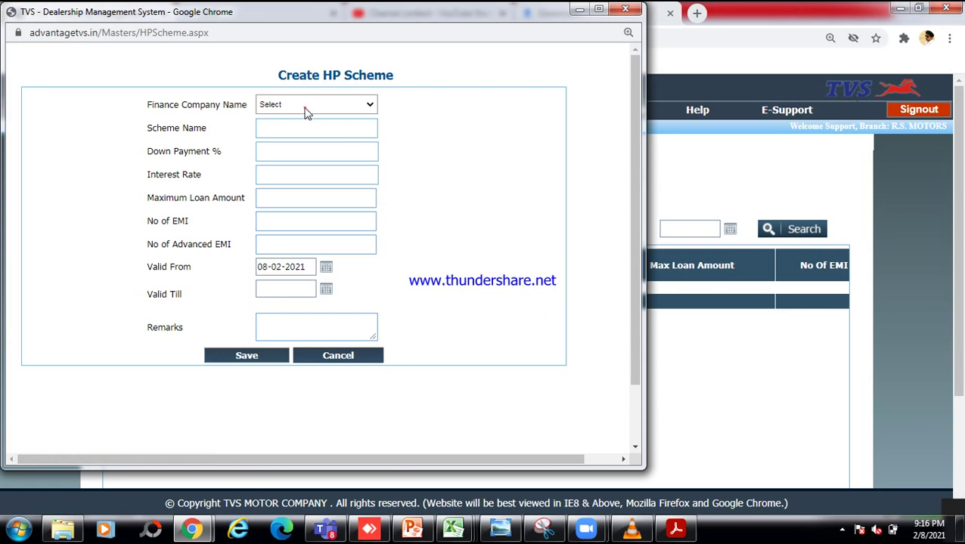
- Enter finance company 16 - CAPITAL FIRST LIMITED and scheme name 'normal', then close unsaved
click(306, 109)
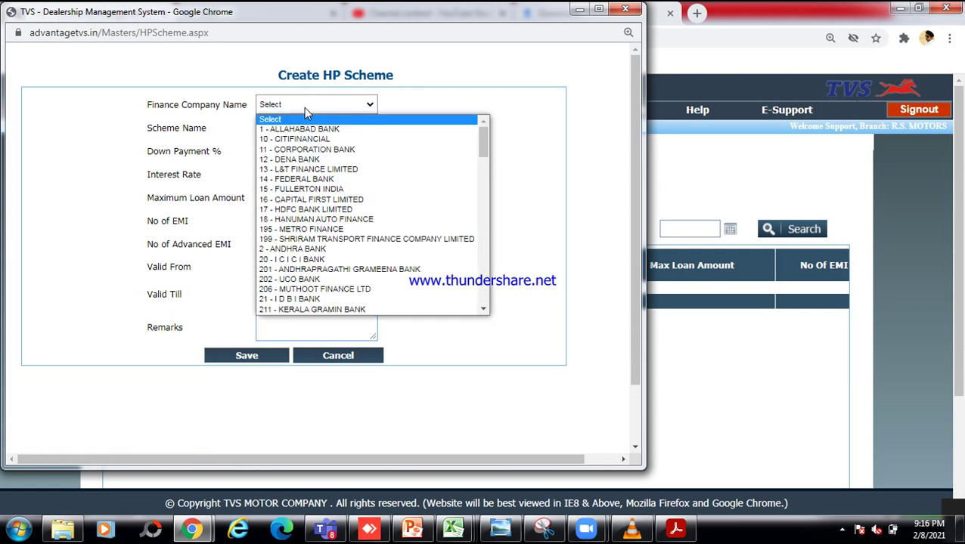
click(313, 199)
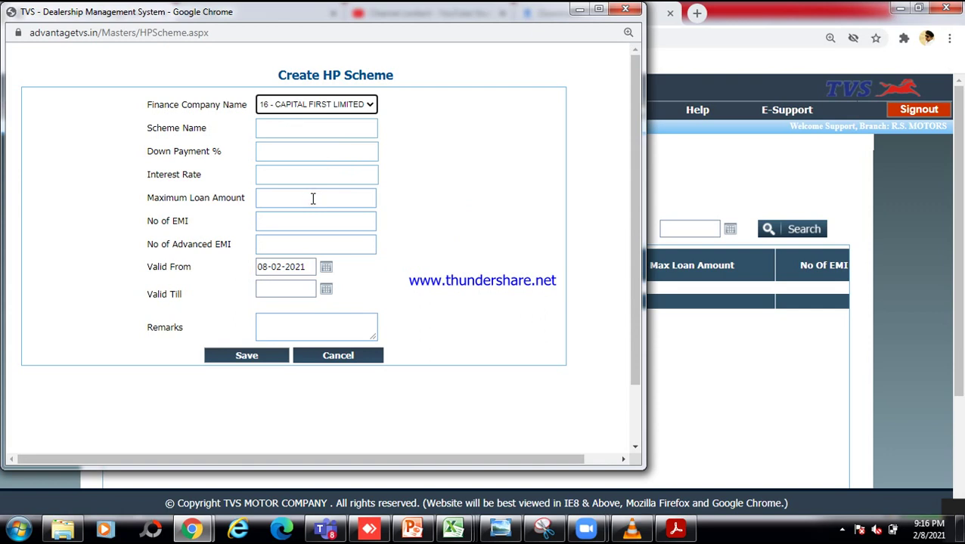
click(277, 129)
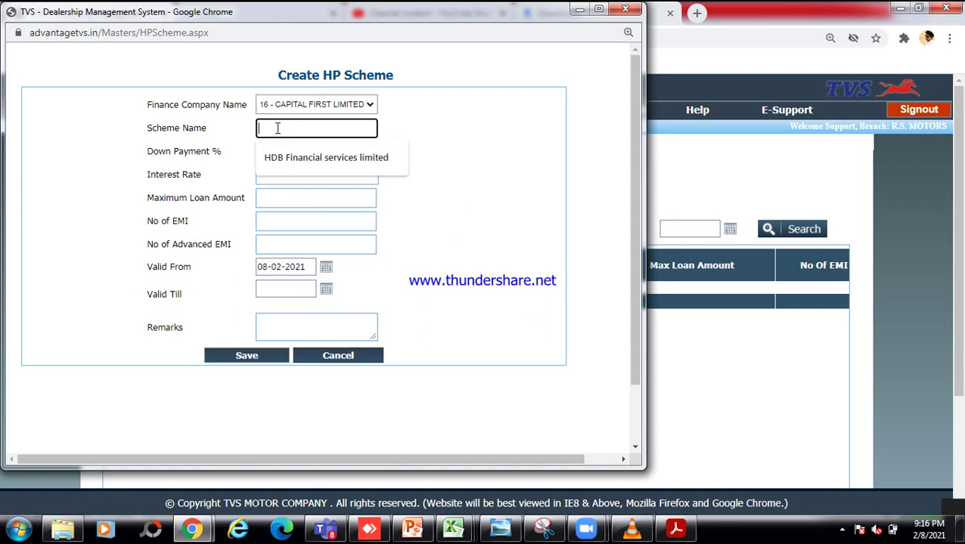
text(m)
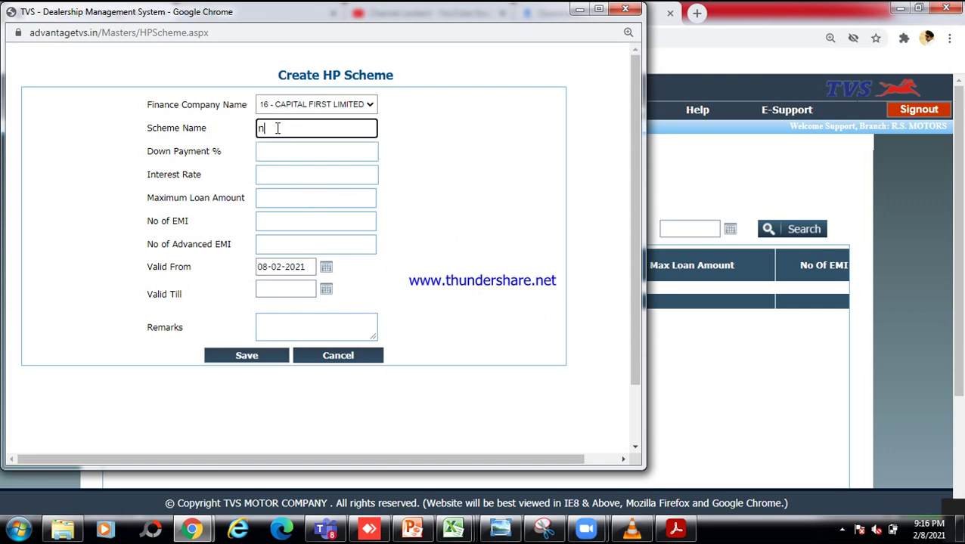
text(ormal)
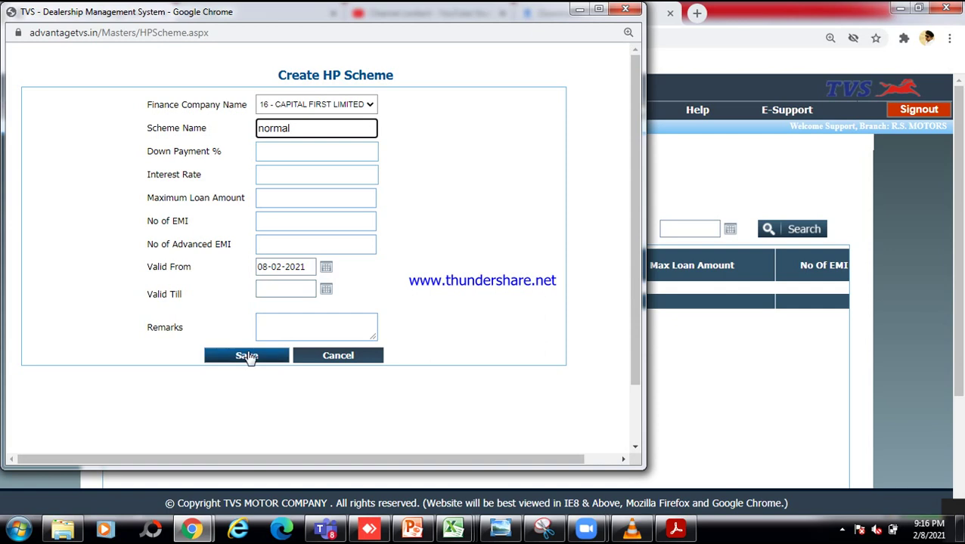
click(625, 9)
- Keep scheme NORMAL, enter loan 56000 and down payment 2500, tick Release Note Received, and update
click(227, 12)
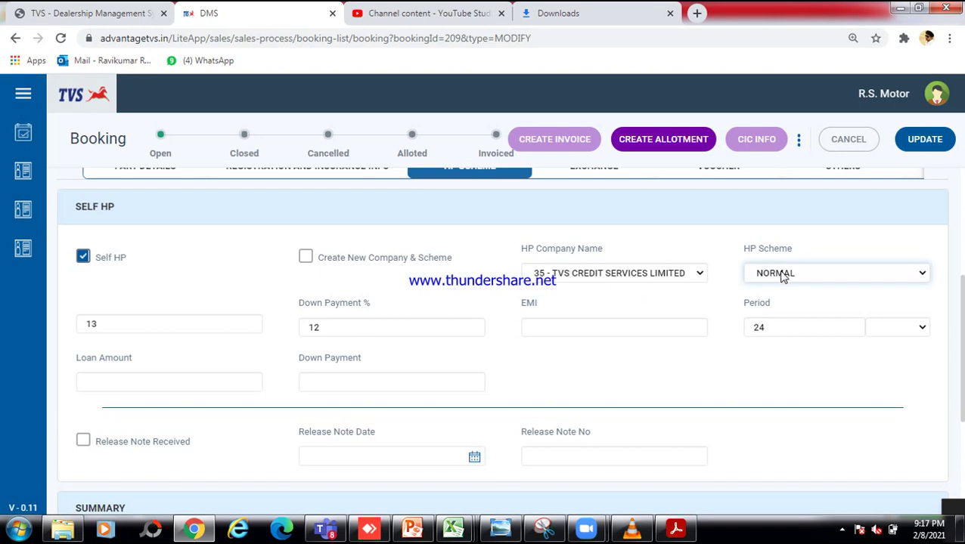
click(782, 275)
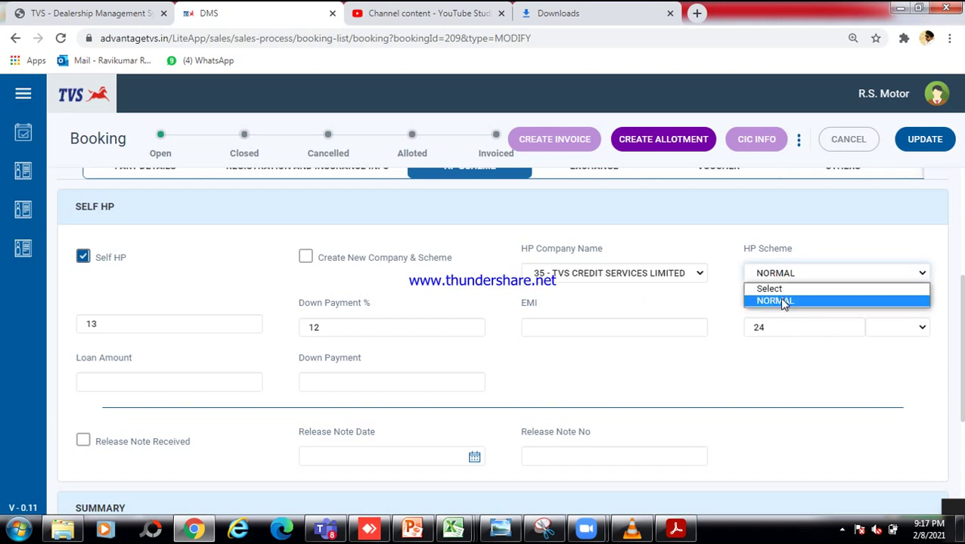
click(783, 303)
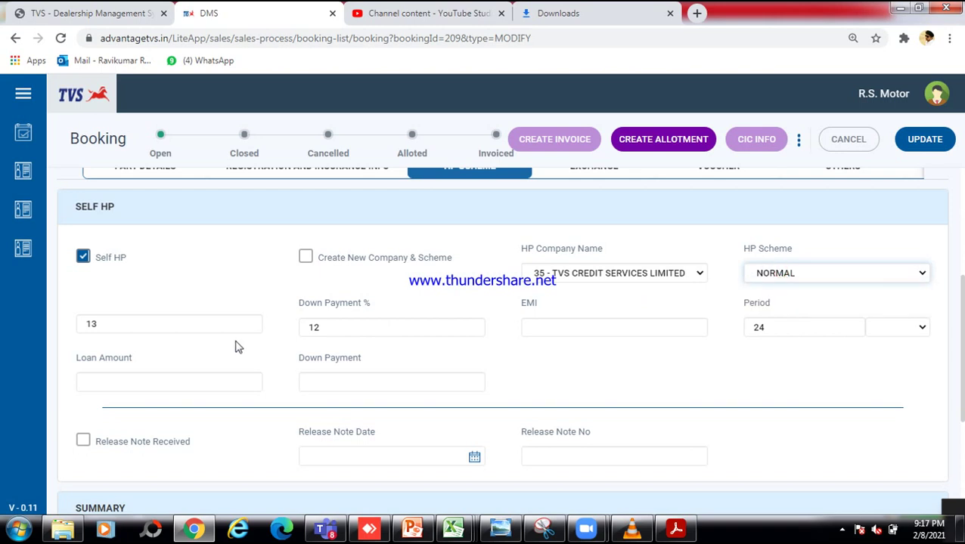
click(142, 383)
text(56)
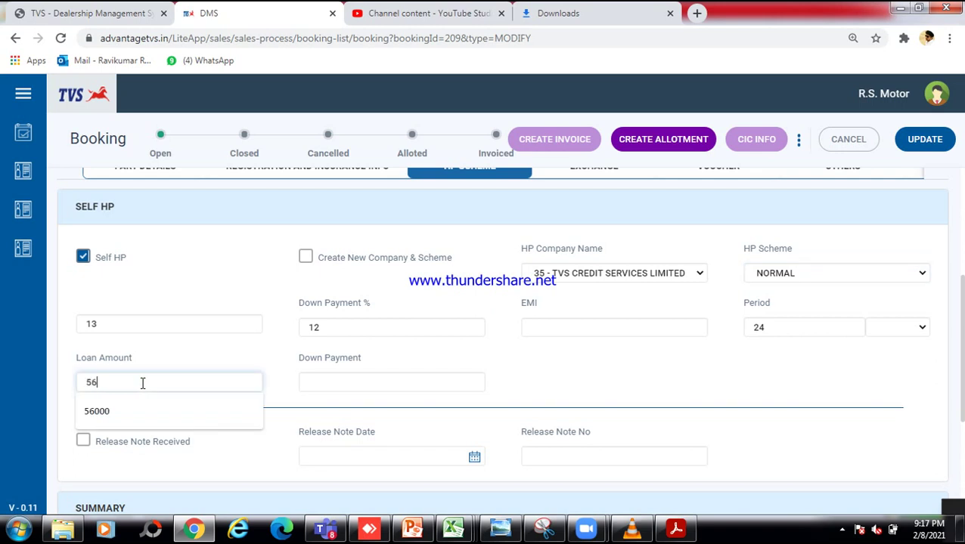
text(000)
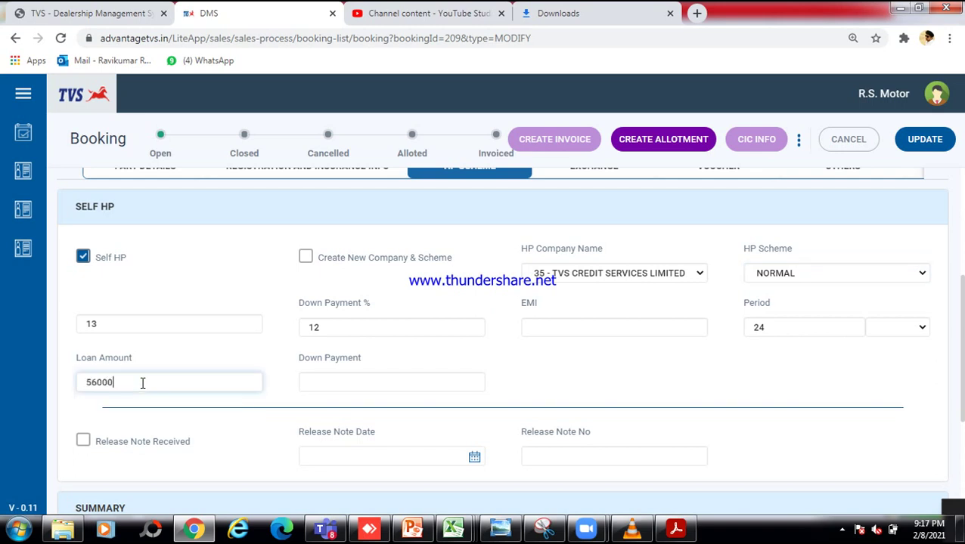
click(326, 383)
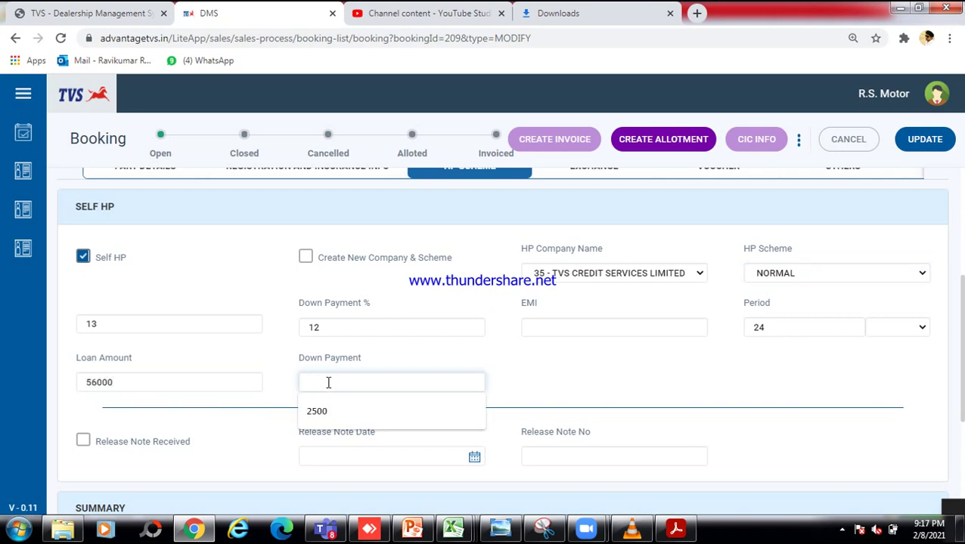
text(2500)
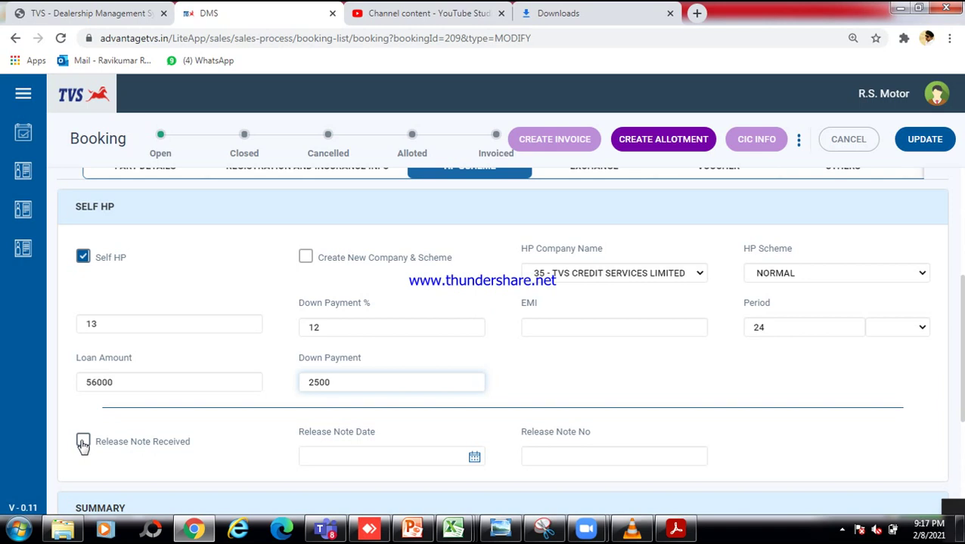
click(83, 444)
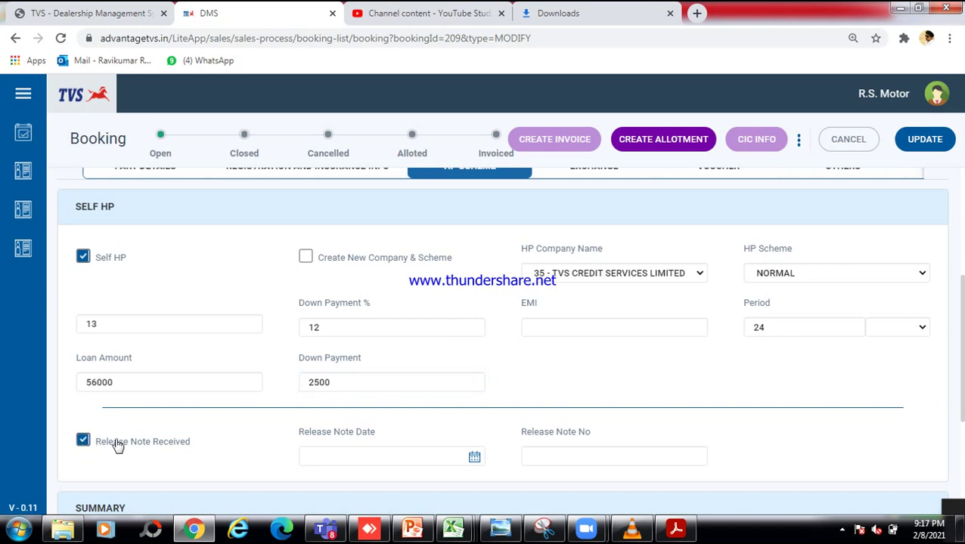
click(929, 151)
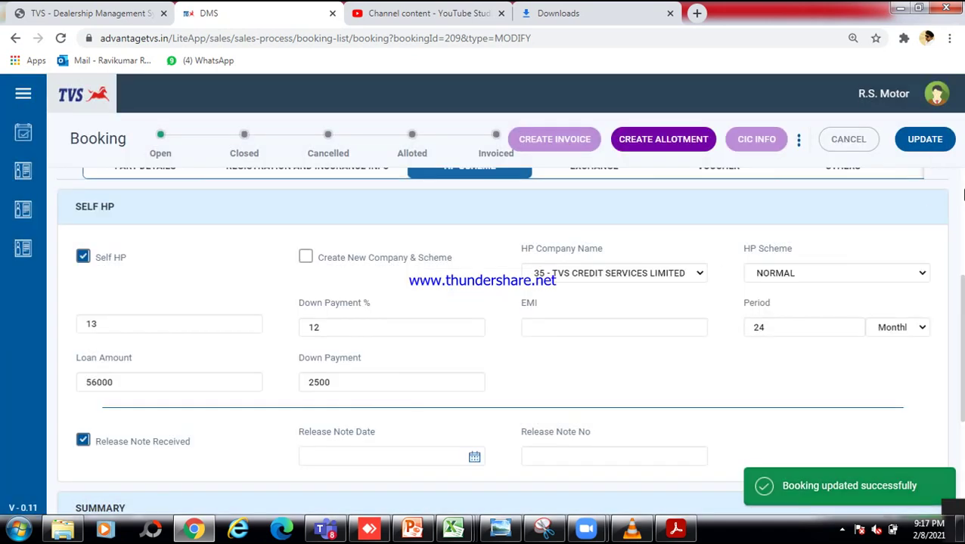
- Show booking 209's Part Details and select the APACHE RTR vehicle row at 80523.44
scroll(962, 261, up, 3)
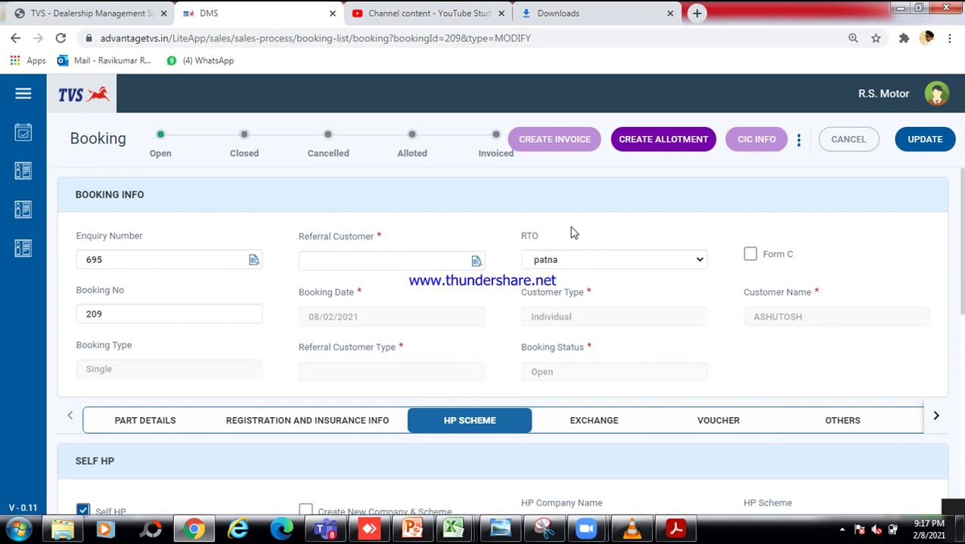
click(140, 424)
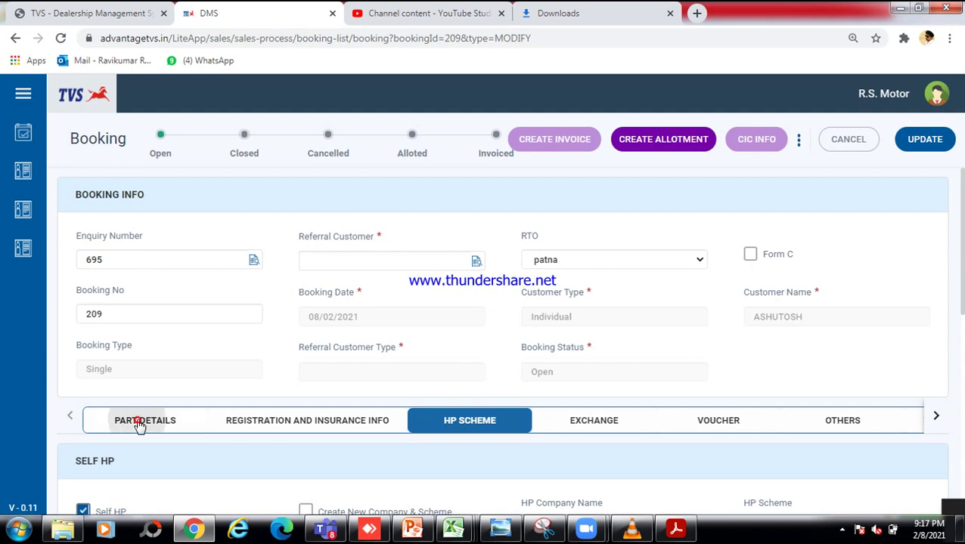
click(80, 501)
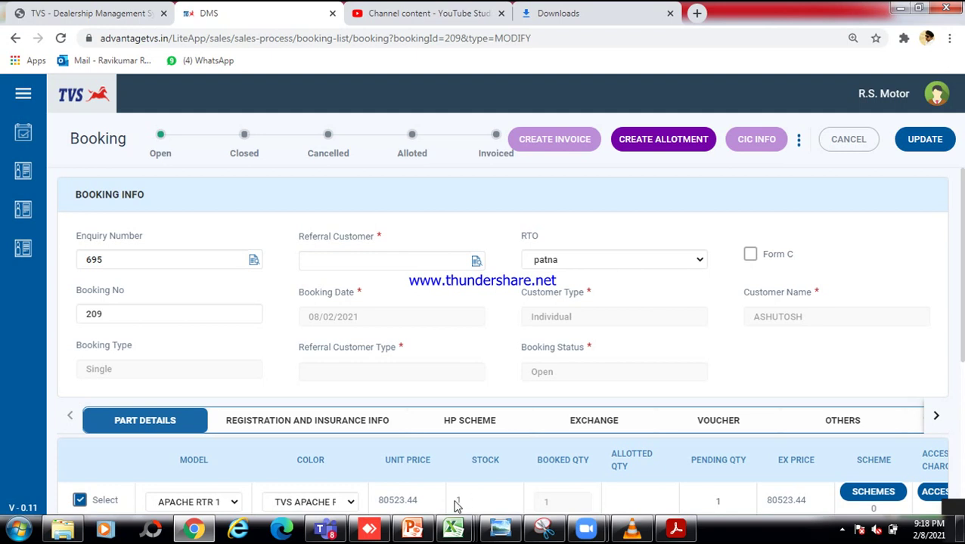
- Allot stock frame MD634AE86L2K12943 to booking 209, accepting the colour mismatch, and create the allotment
click(661, 142)
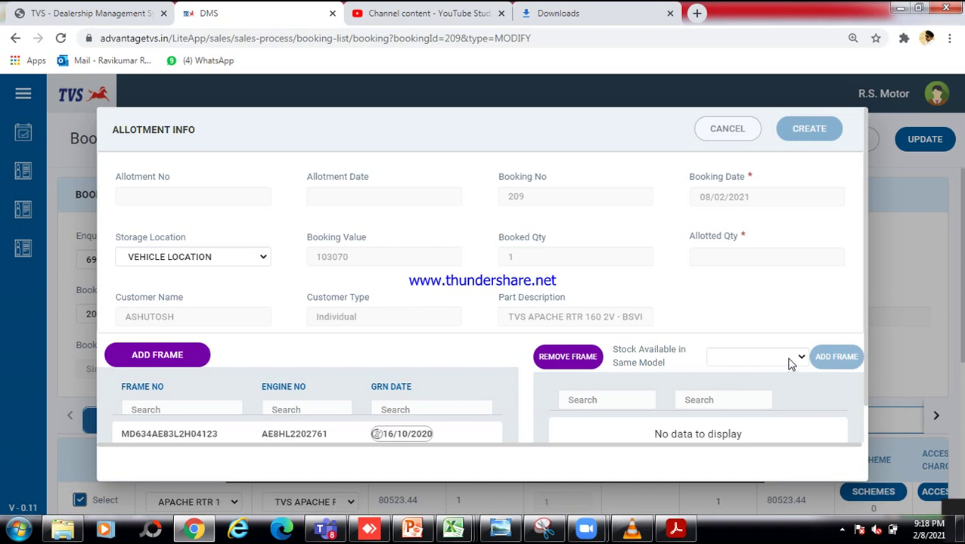
click(790, 364)
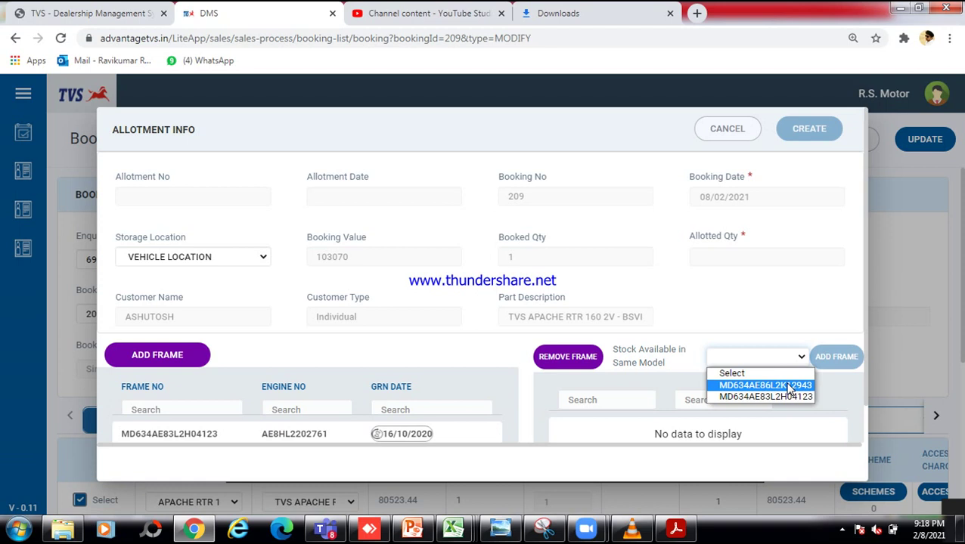
click(787, 385)
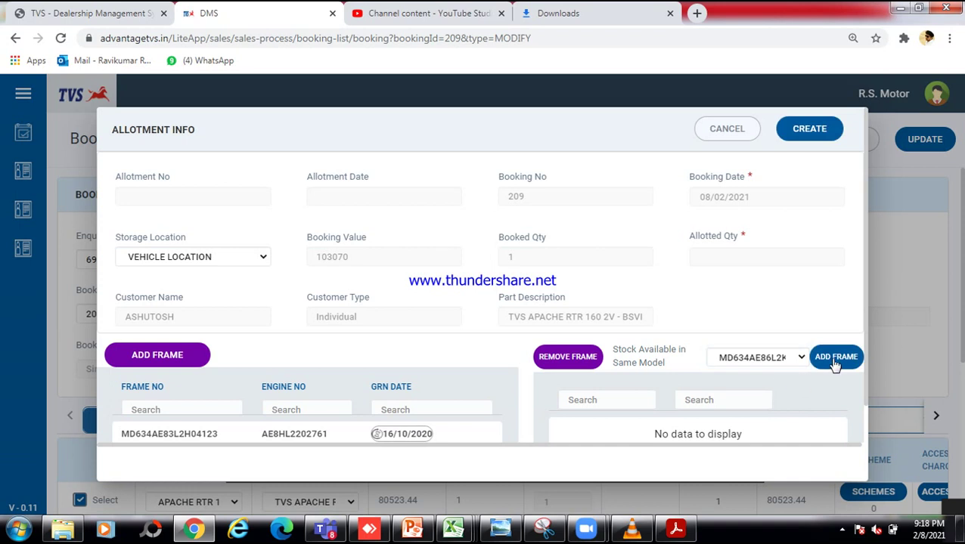
click(835, 363)
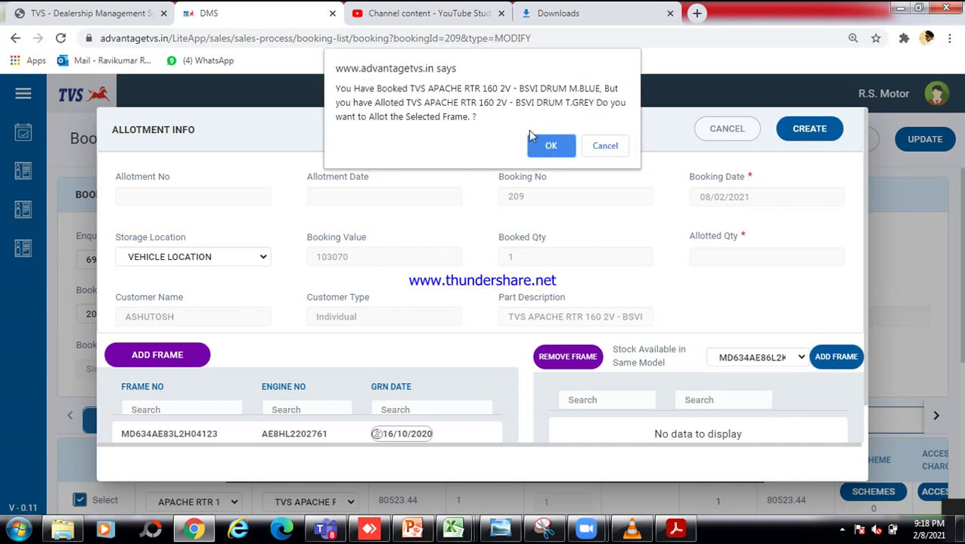
click(549, 147)
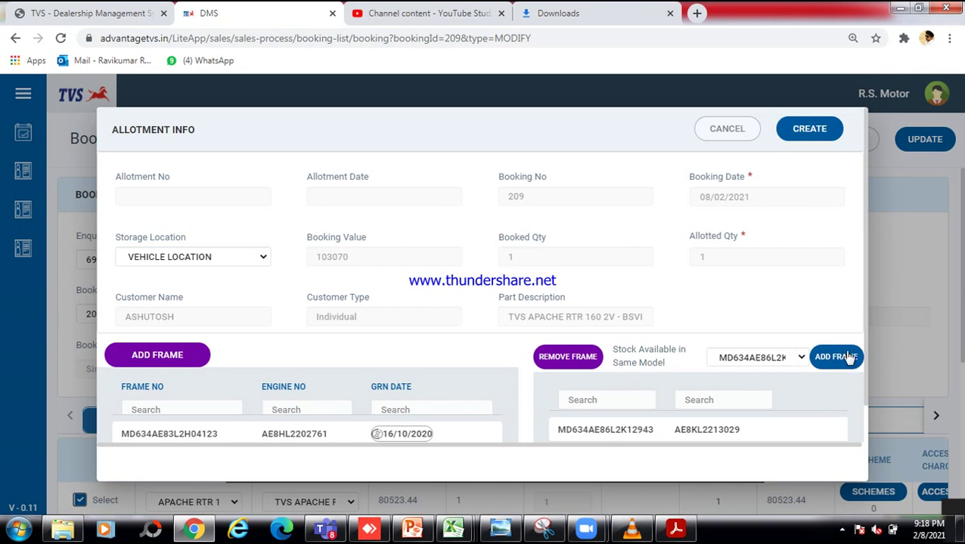
click(809, 130)
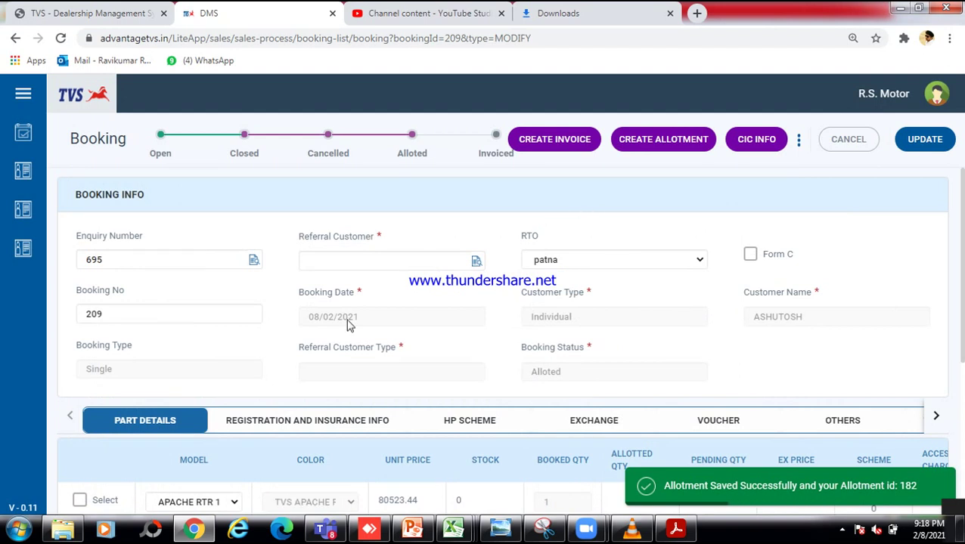
click(79, 502)
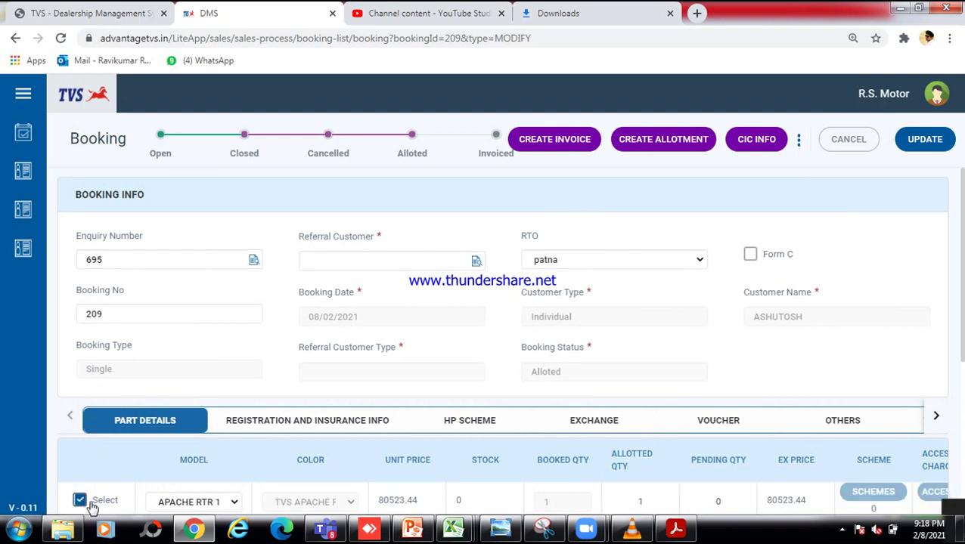
click(556, 141)
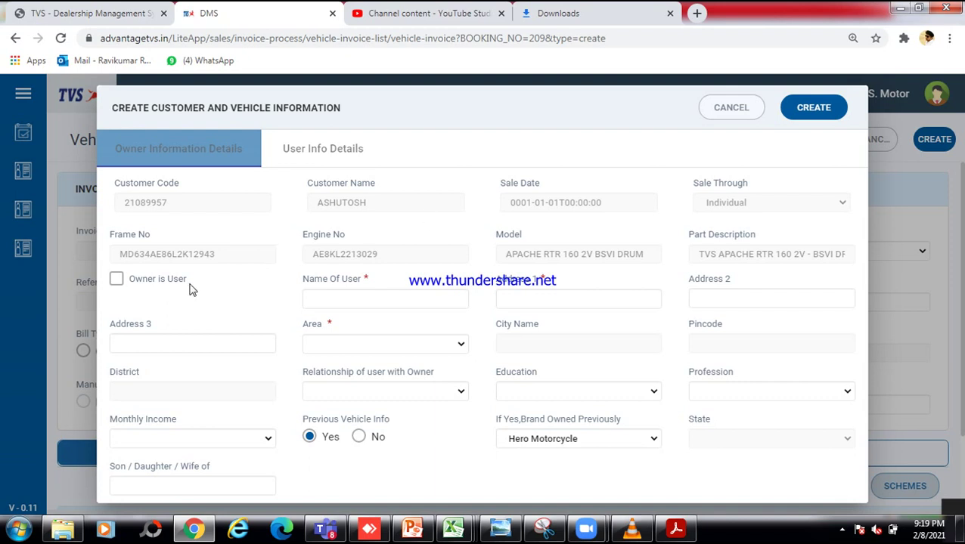
- Set the owner as vehicle user and view the SelfHP user info with the 56000 loan
click(116, 281)
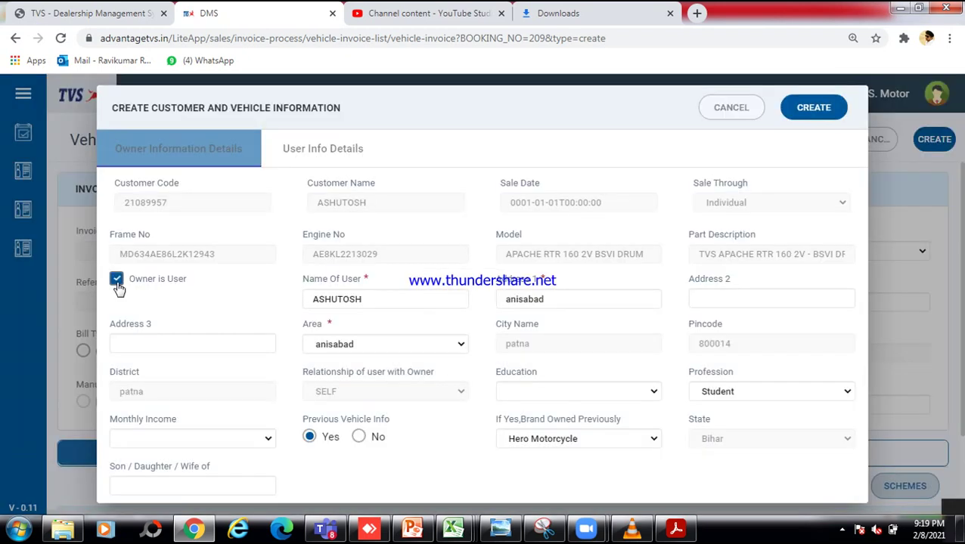
click(320, 157)
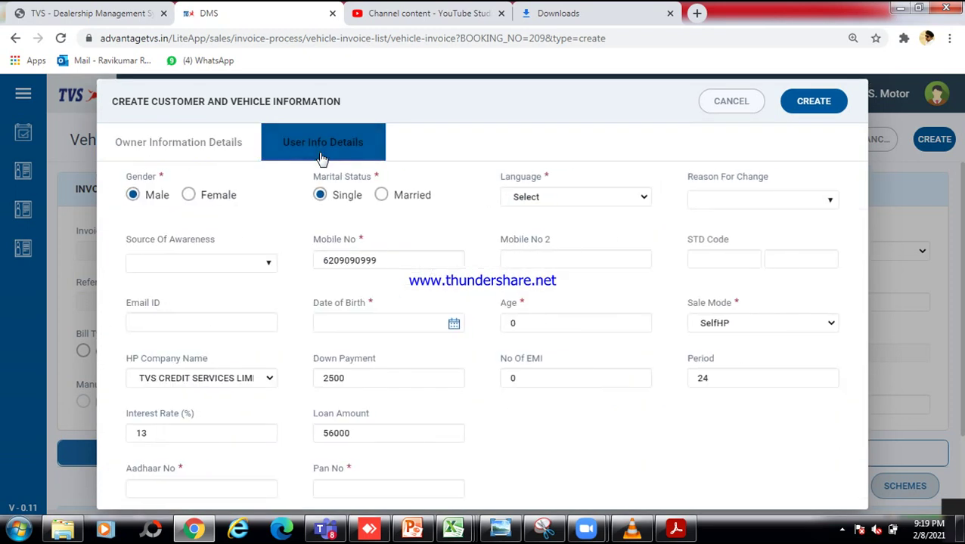
click(453, 324)
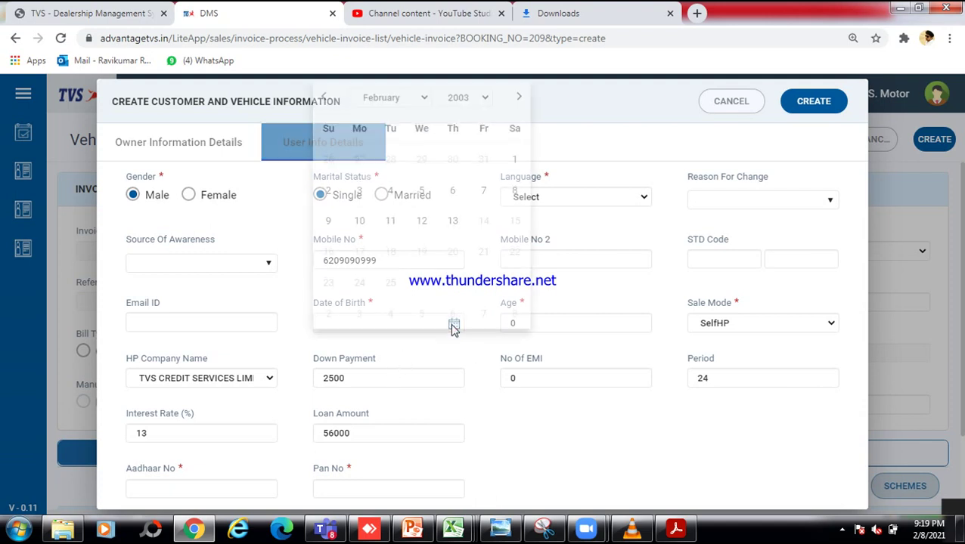
click(478, 100)
click(467, 220)
click(421, 183)
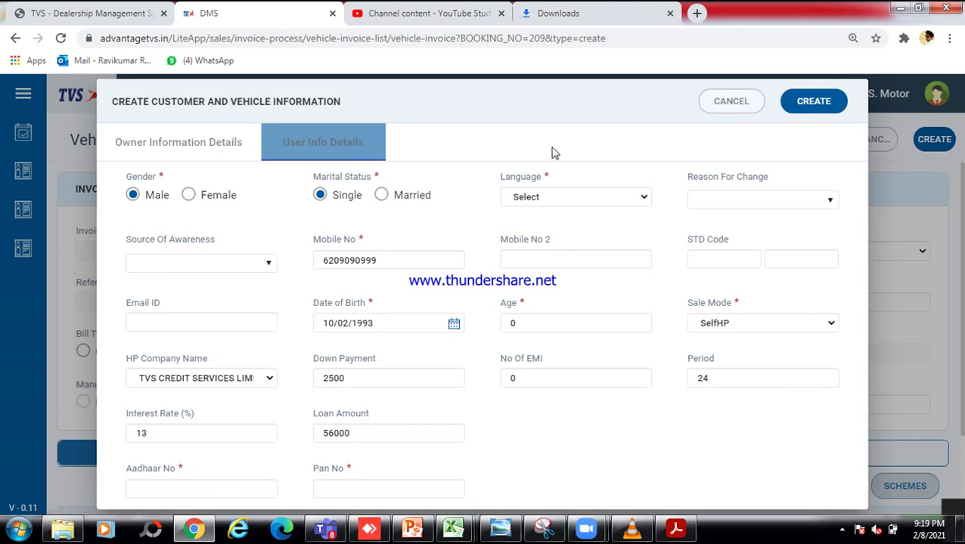
- Choose HINDI as the language and save the customer information
click(573, 198)
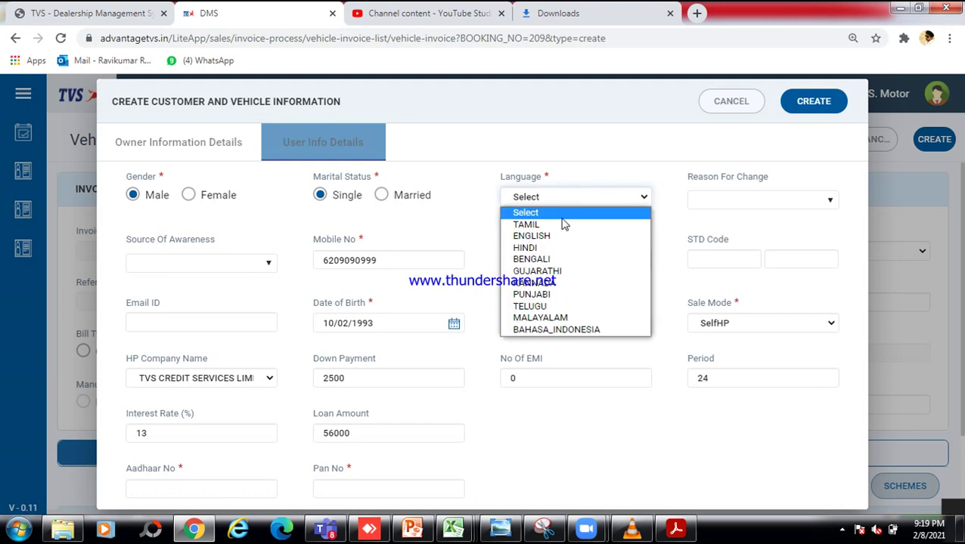
click(532, 248)
click(813, 102)
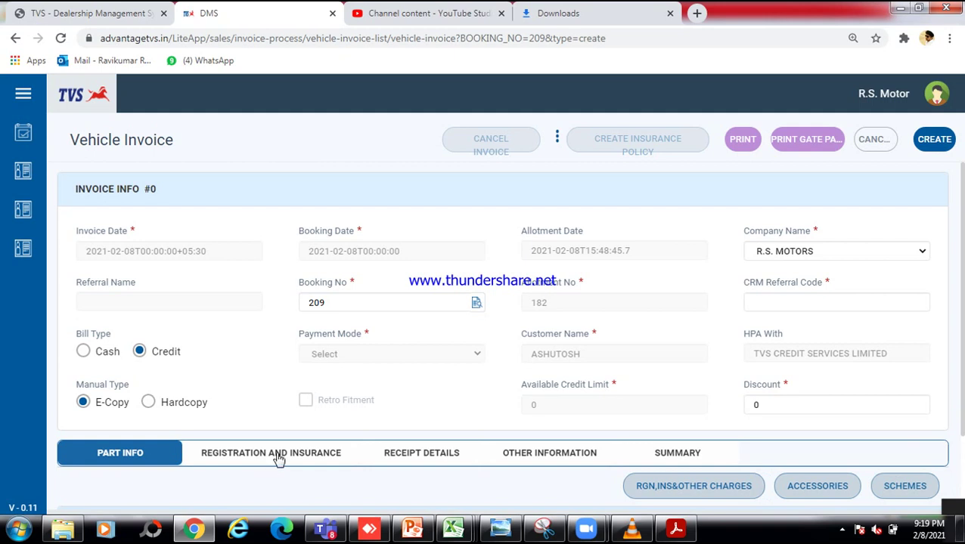
- Mark insurance and registration both as Self Arranged and create Invoice No 78
click(277, 458)
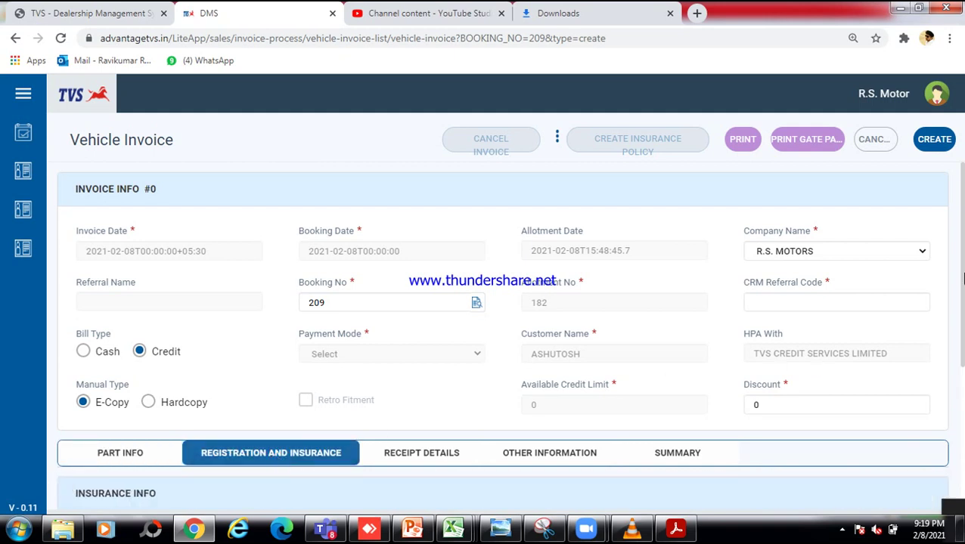
drag(962, 279, 959, 382)
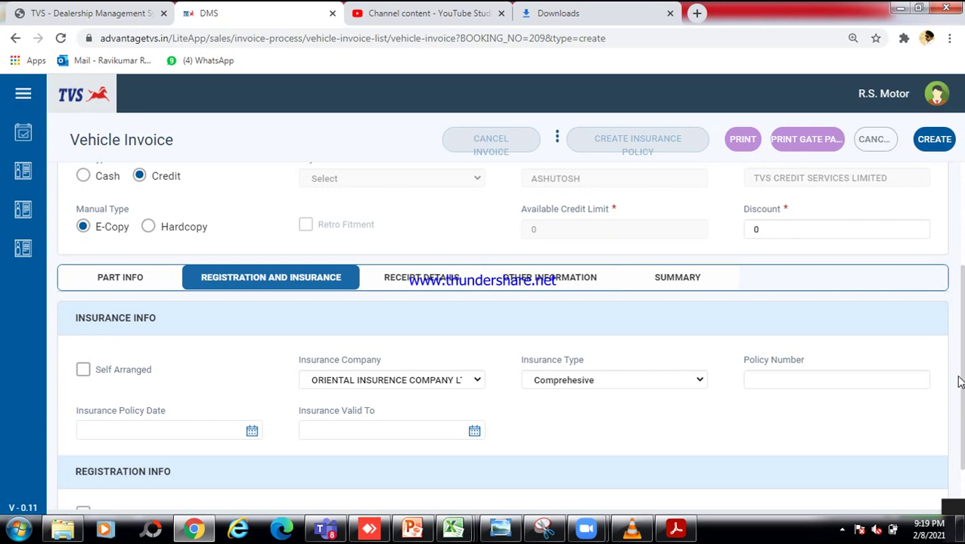
click(82, 374)
scroll(959, 332, down, 1)
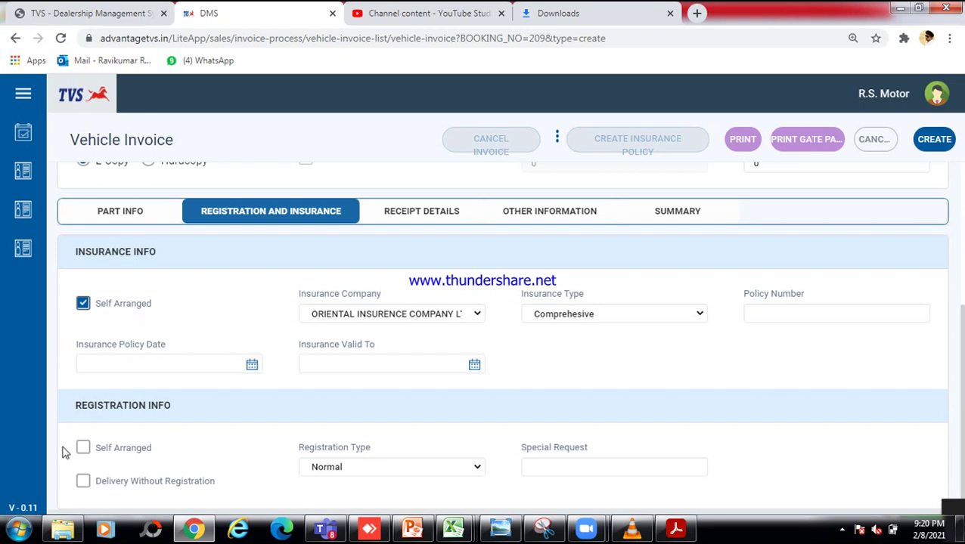
click(83, 449)
click(932, 143)
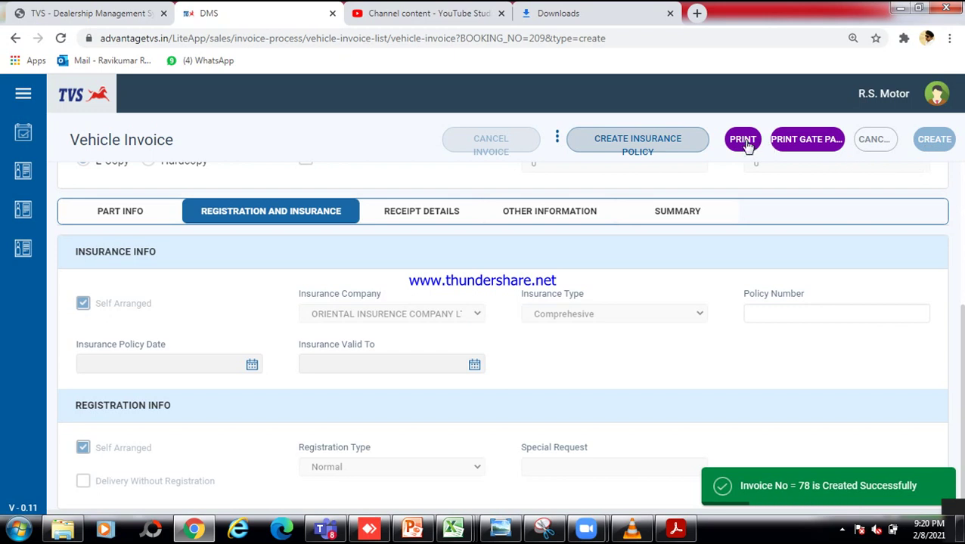
- Leave the invoice for Chrome's Downloads page and show the hidden system tray icons
click(558, 140)
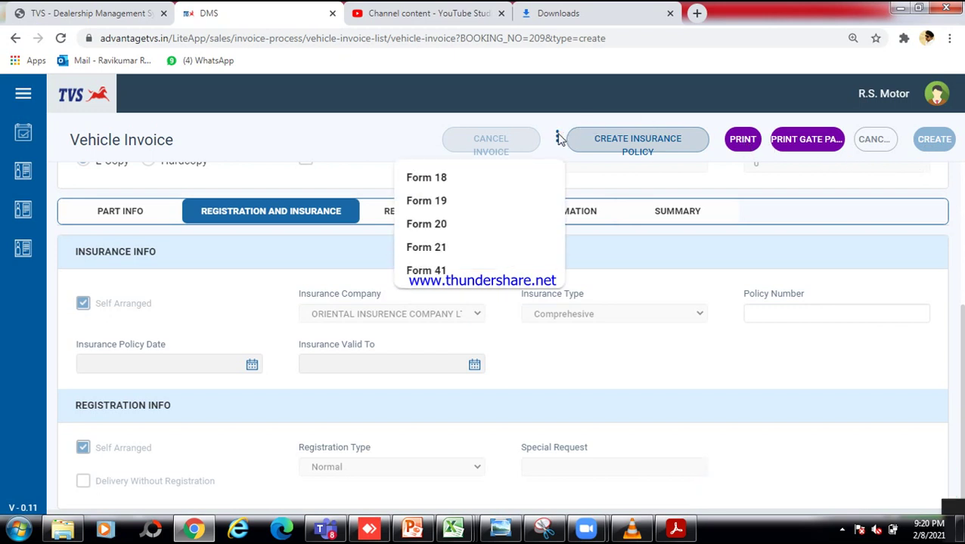
click(590, 7)
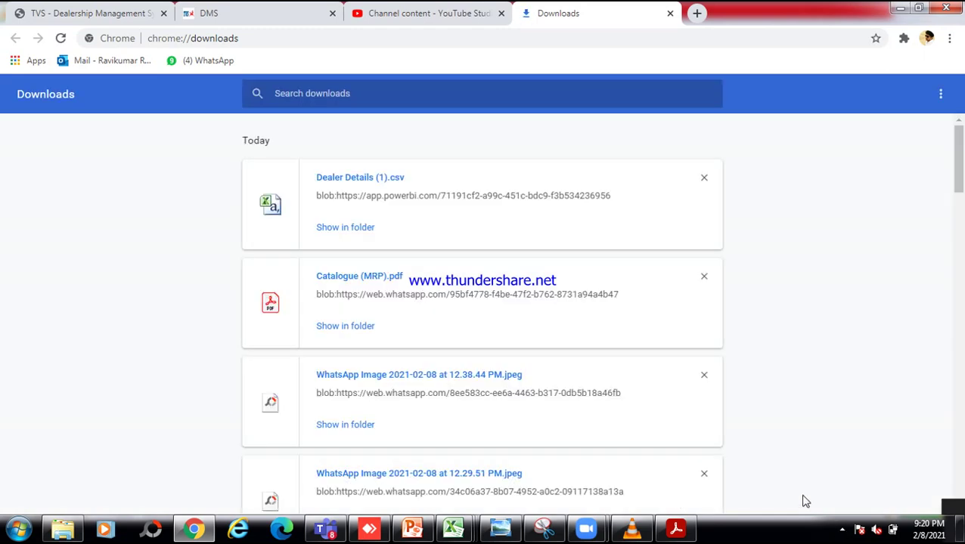
click(843, 529)
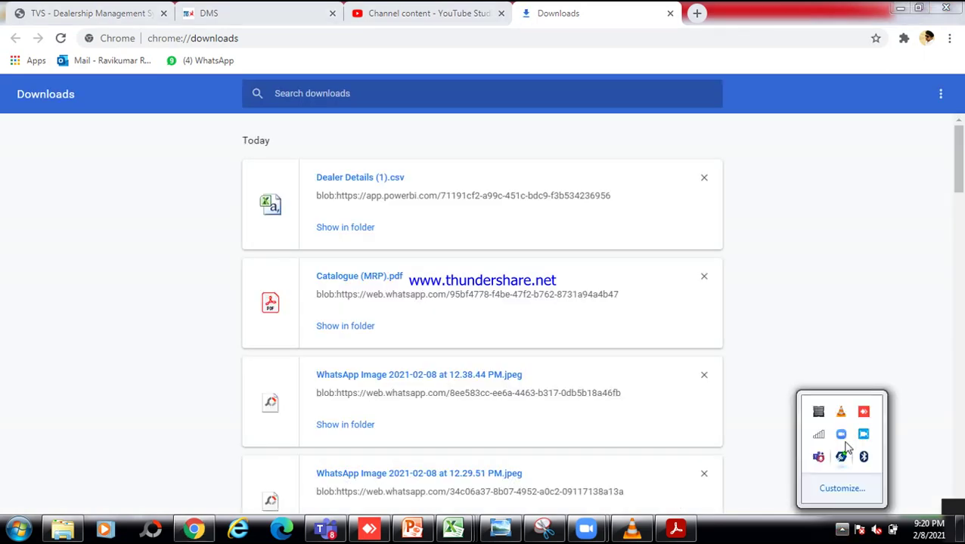